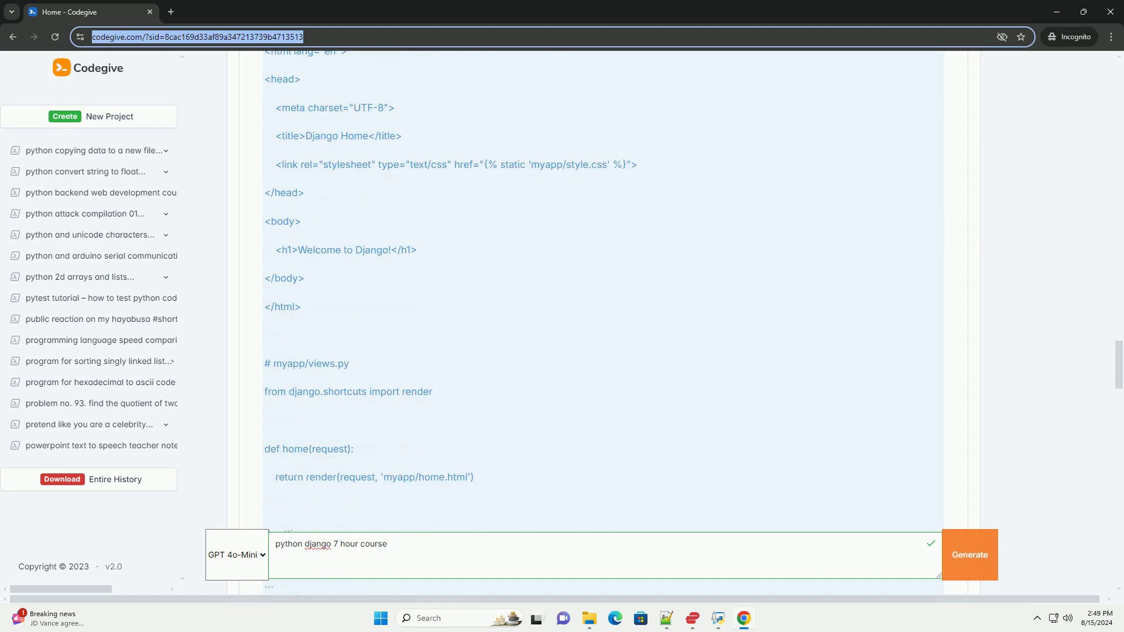
scroll(604, 307, "down", 1)
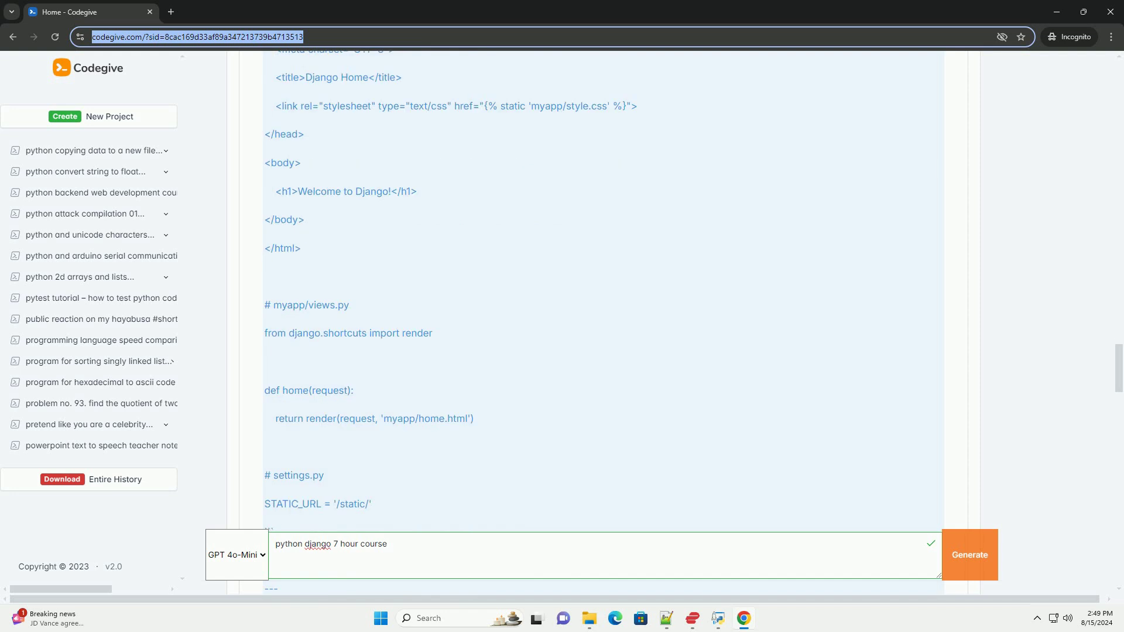
scroll(604, 308, "down", 1)
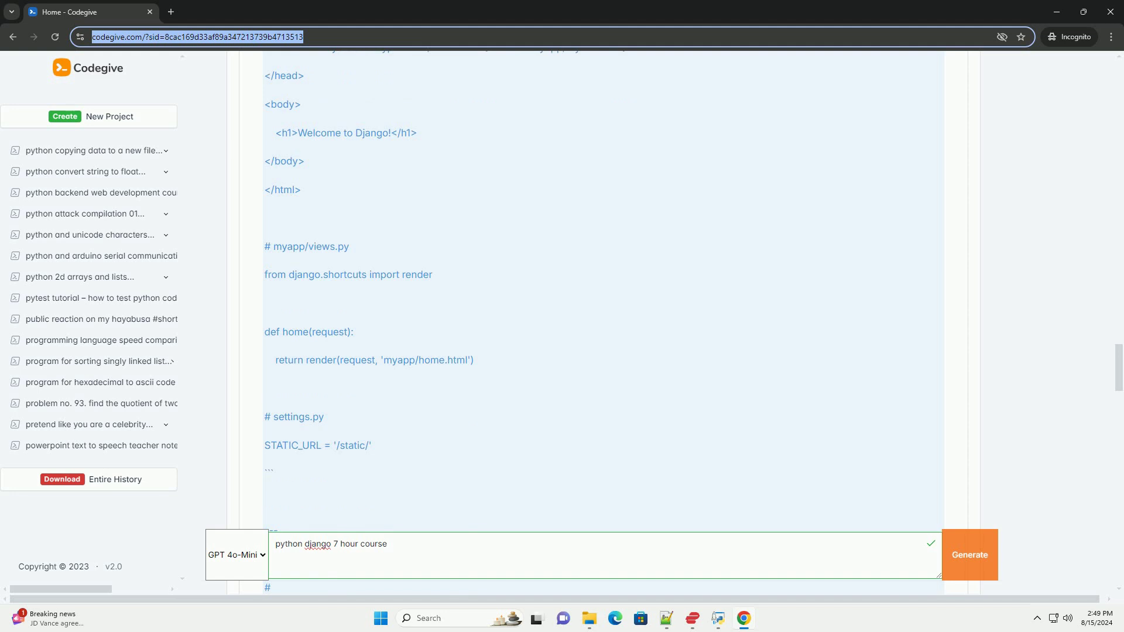
scroll(605, 308, "down", 1)
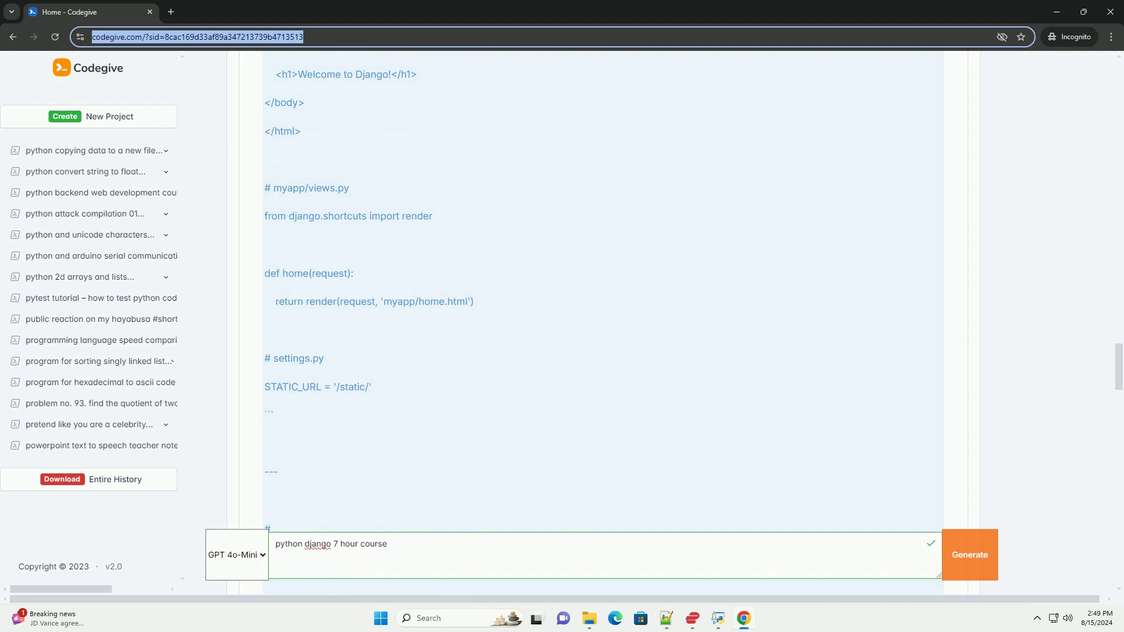
scroll(605, 307, "down", 1)
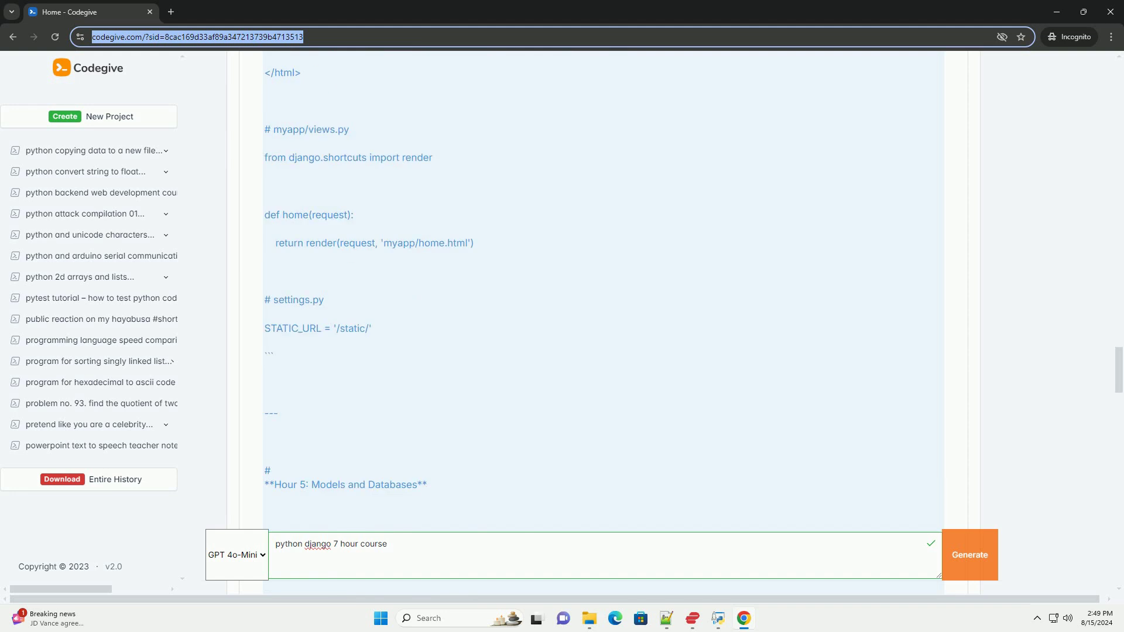
scroll(604, 308, "down", 1)
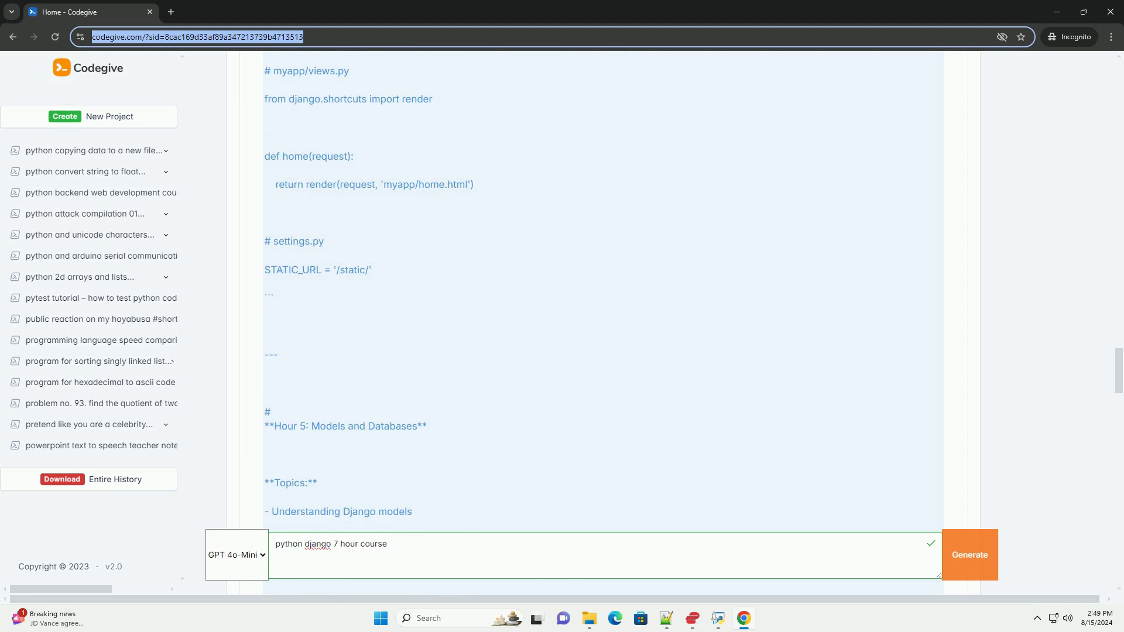
scroll(604, 307, "down", 1)
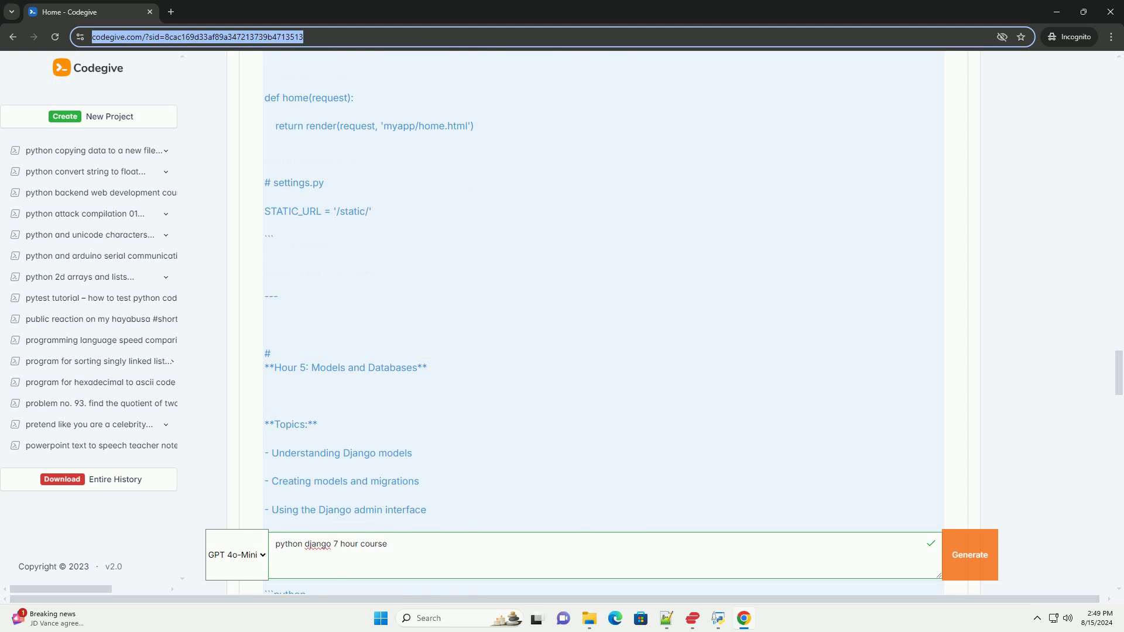
scroll(604, 308, "down", 1)
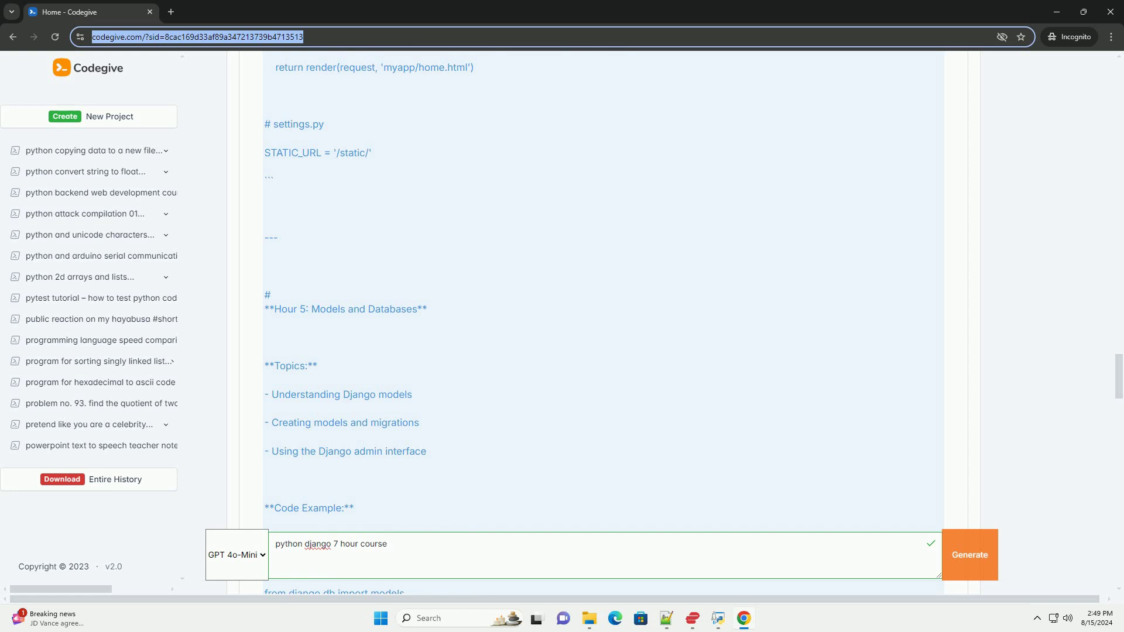
scroll(604, 308, "down", 1)
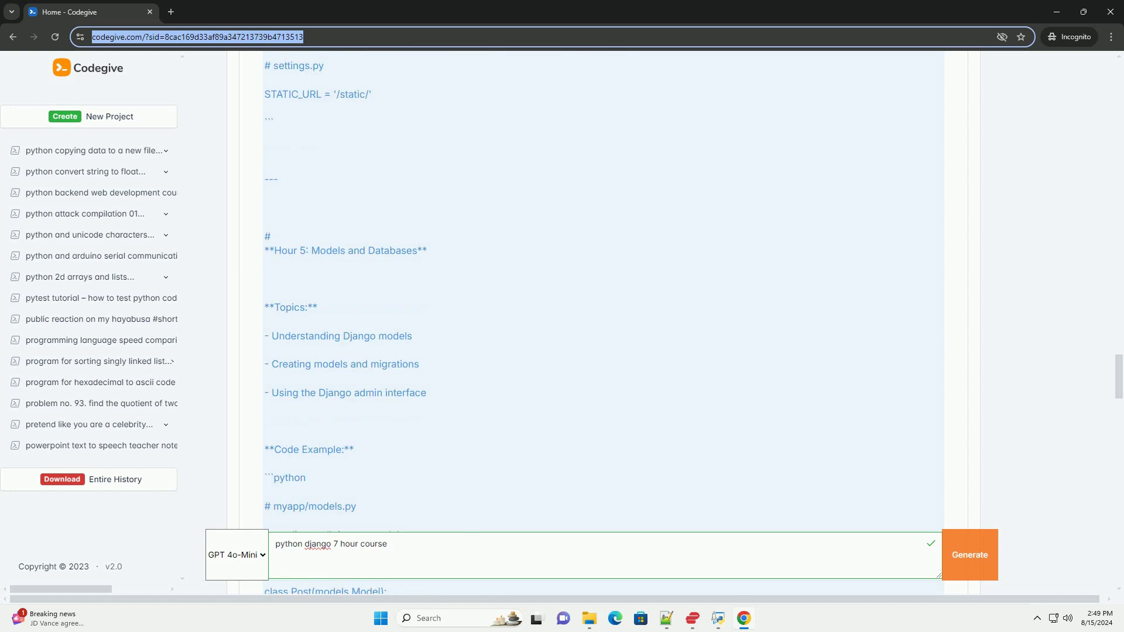
scroll(604, 308, "down", 1)
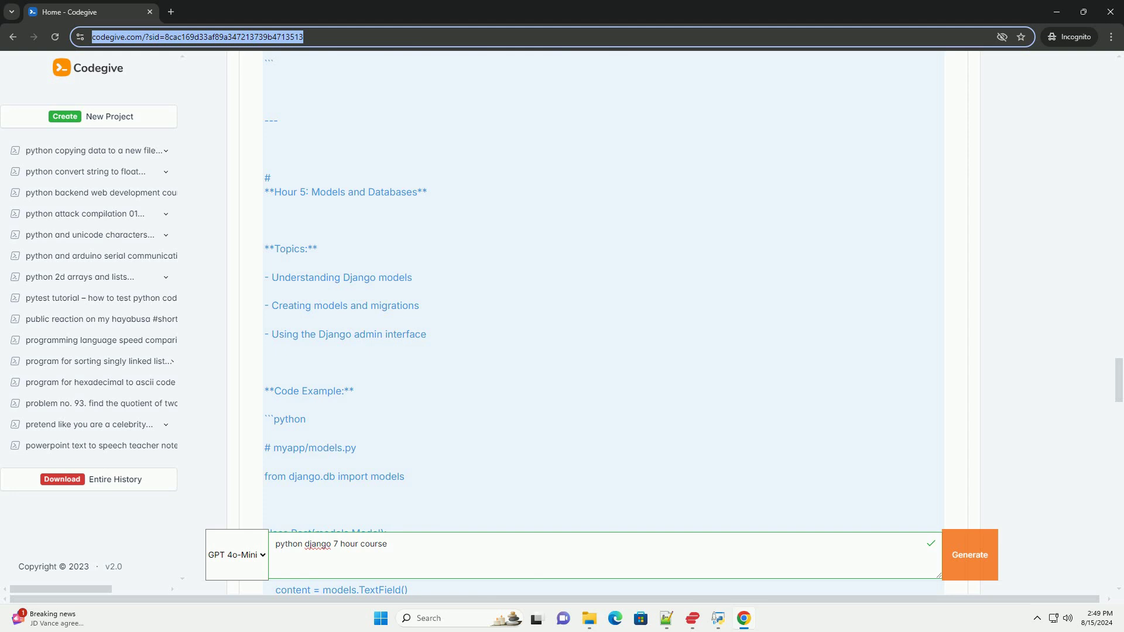
scroll(604, 307, "down", 1)
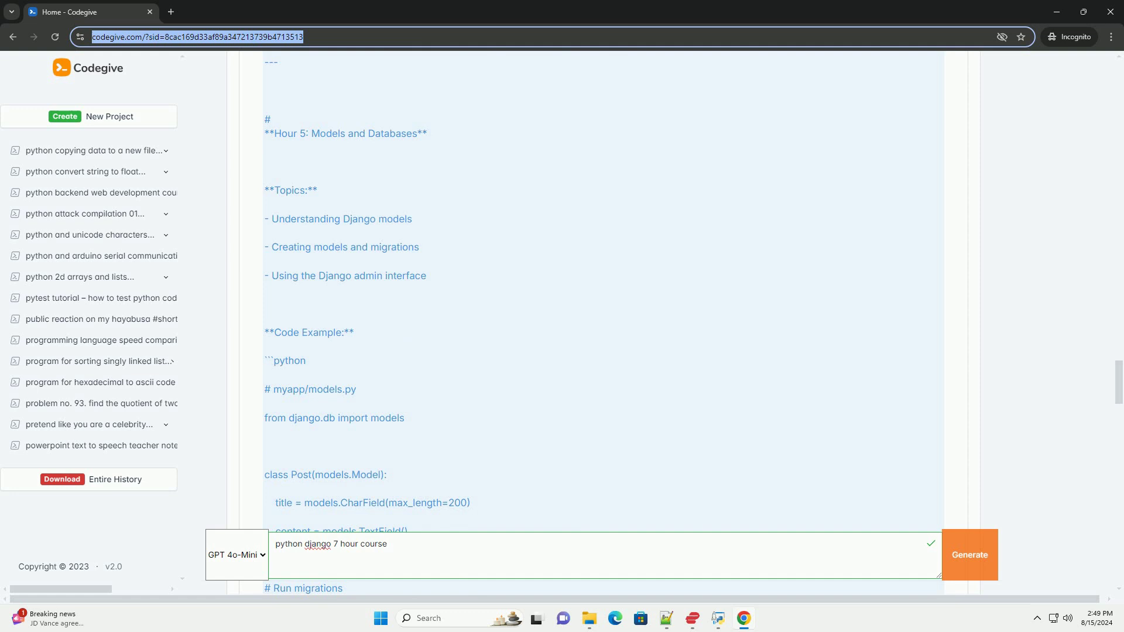
scroll(604, 308, "down", 1)
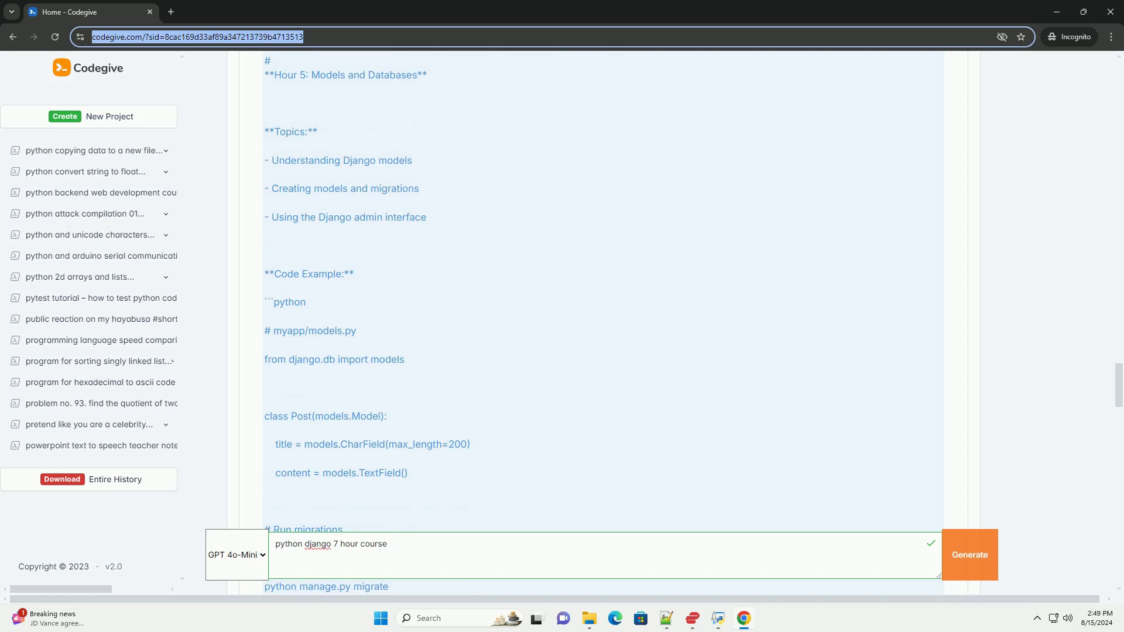
scroll(604, 308, "down", 1)
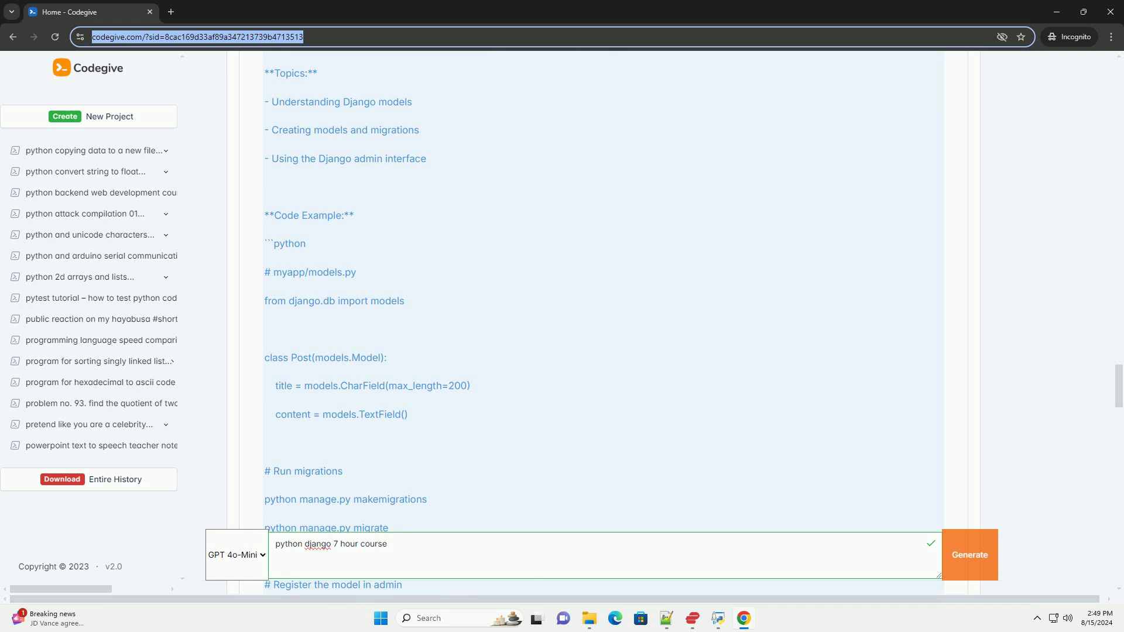
scroll(604, 308, "down", 1)
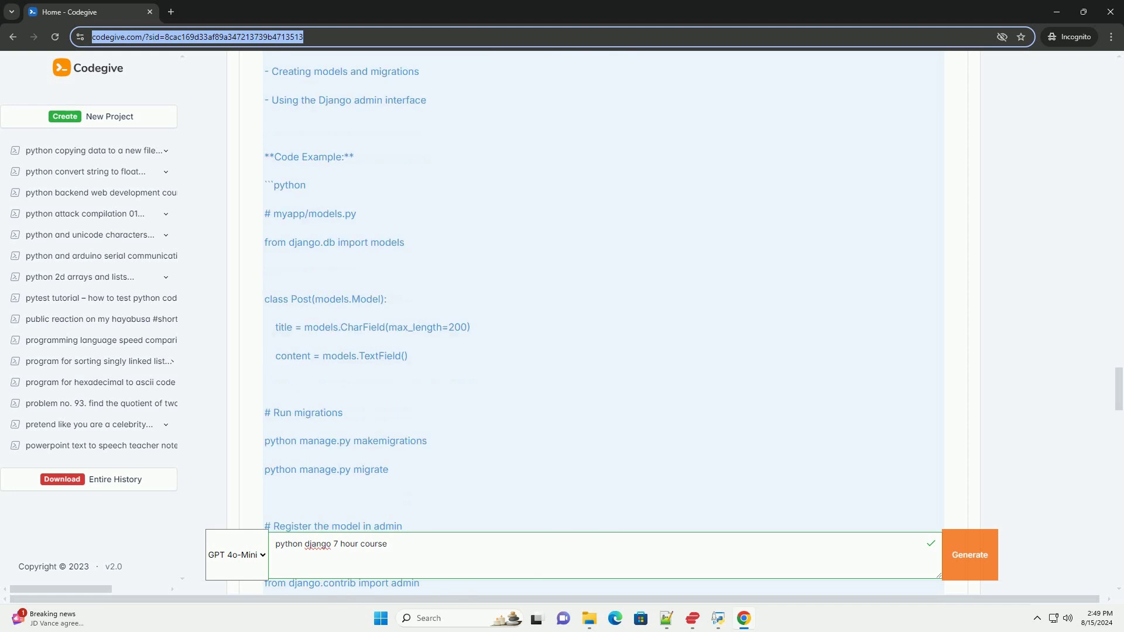
scroll(604, 307, "down", 1)
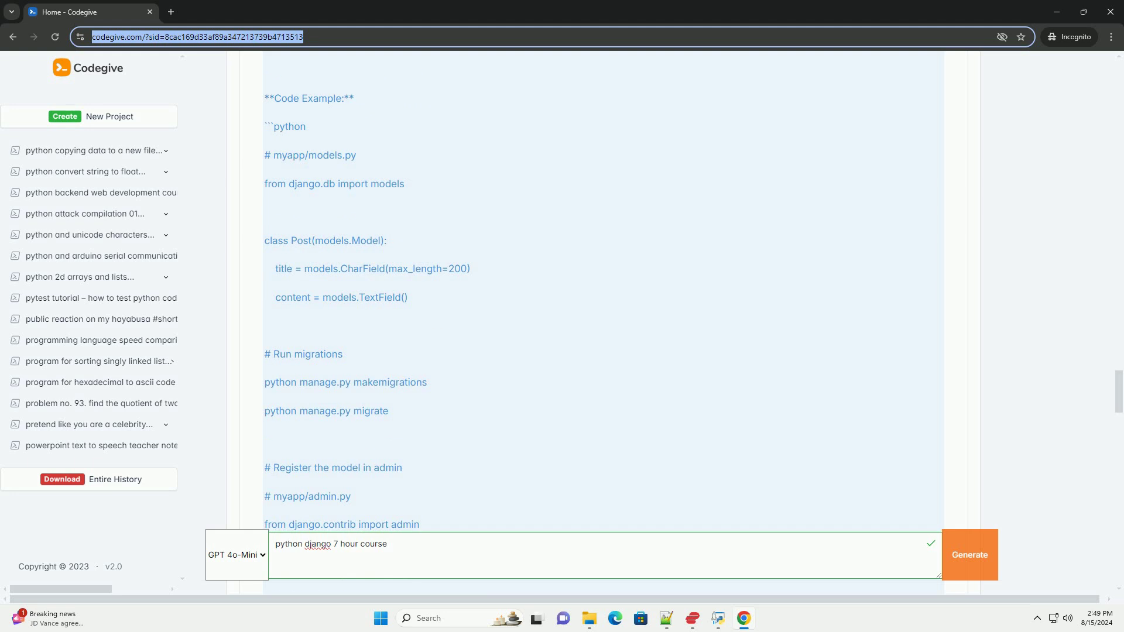
scroll(605, 308, "down", 1)
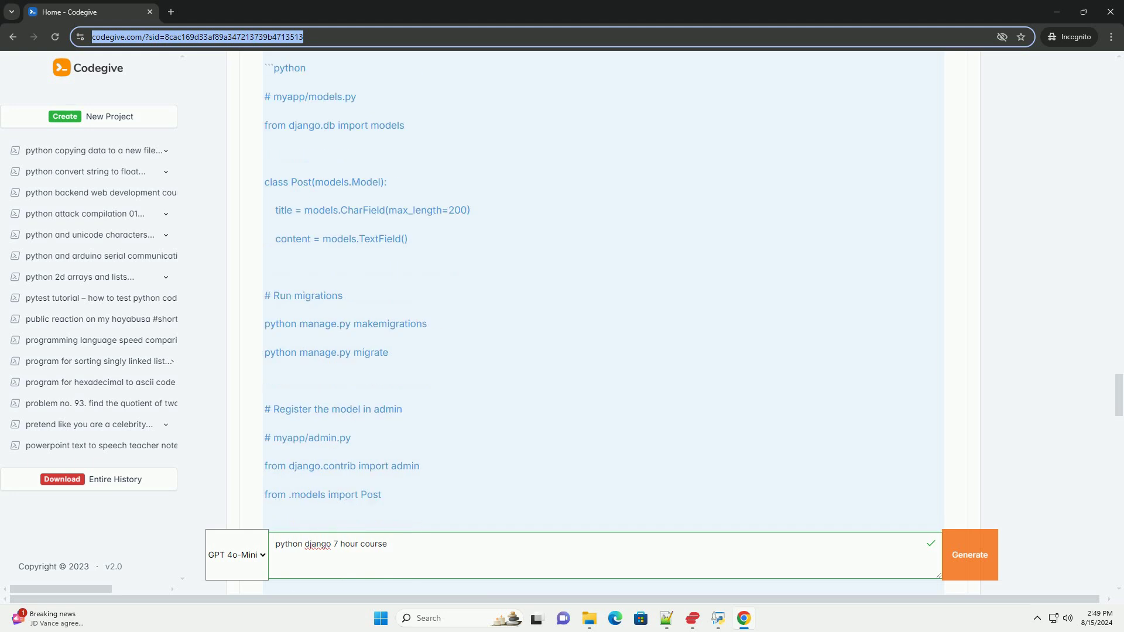